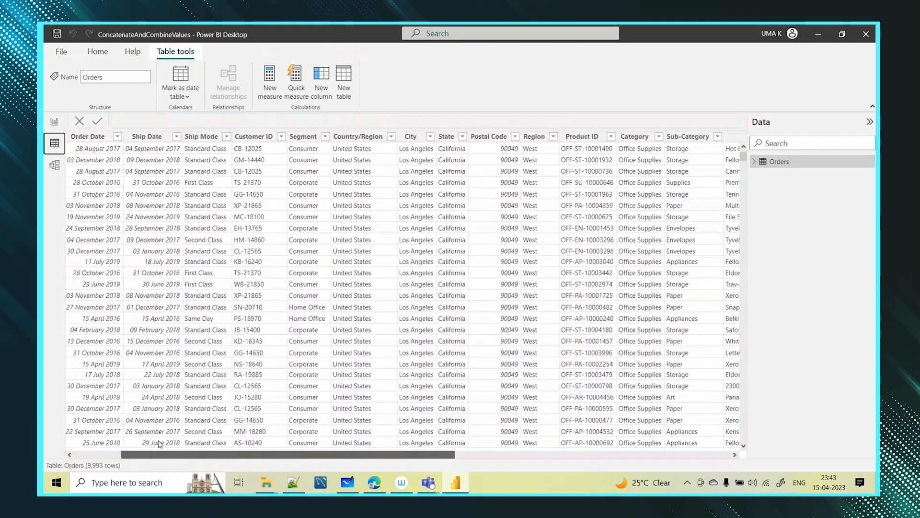
# Examine the columns of the Orders table from Row ID through FirstName and LastName.
pyautogui.hscroll(2, 199, 430)
pyautogui.hscroll(10, 199, 431)
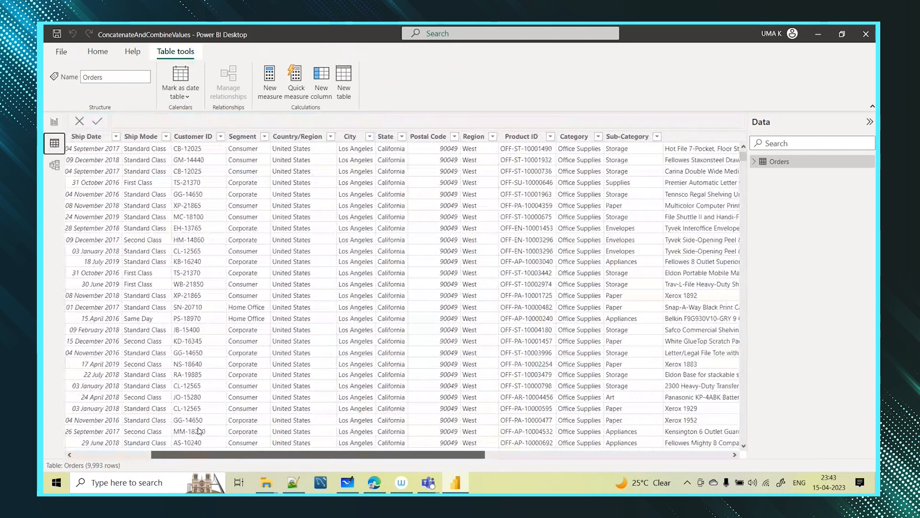
pyautogui.hscroll(2, 425, 406)
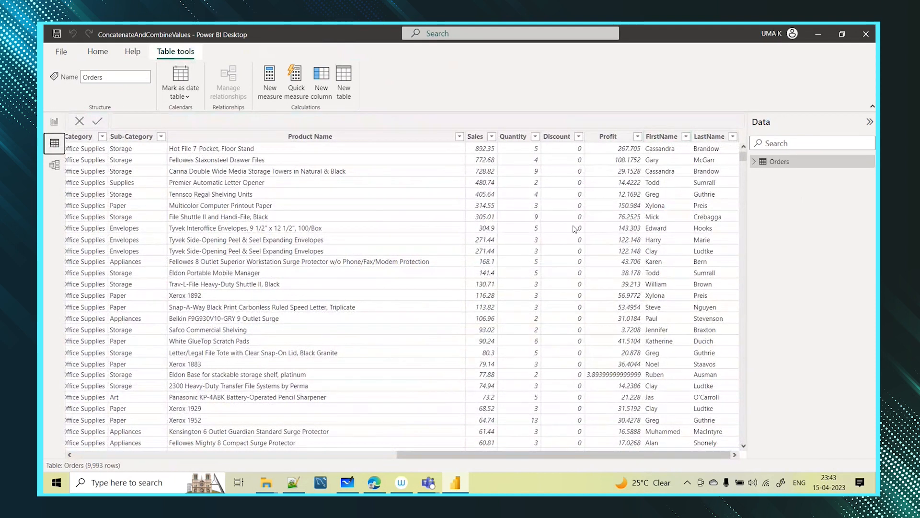
pyautogui.moveTo(461, 454); pyautogui.dragTo(88, 408)
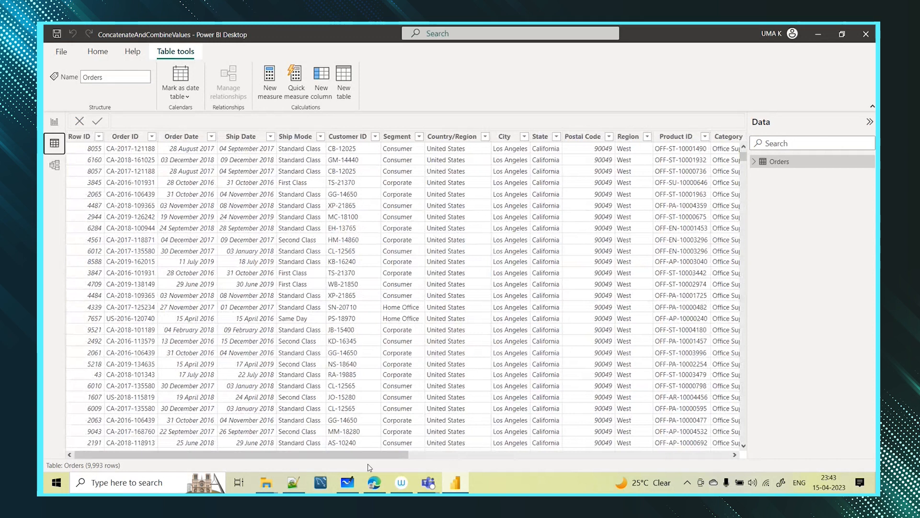
pyautogui.moveTo(384, 459); pyautogui.dragTo(718, 447)
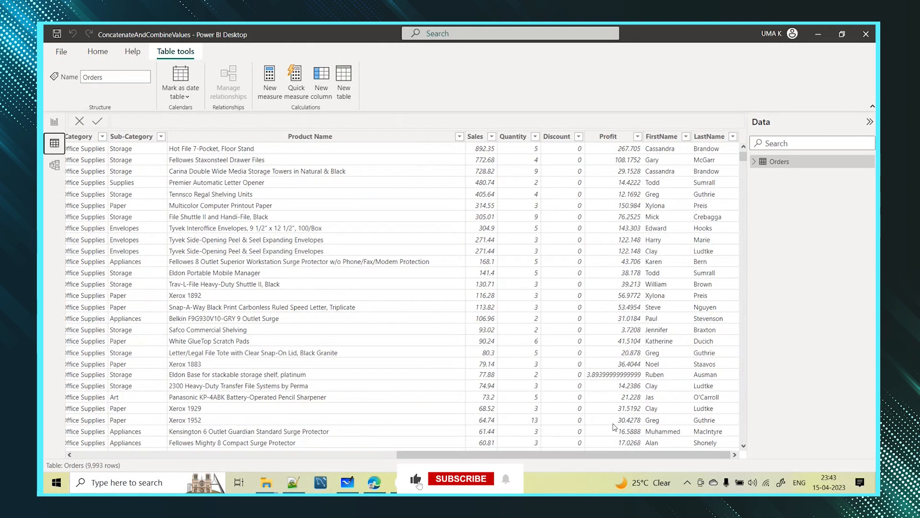
pyautogui.moveTo(589, 458); pyautogui.dragTo(267, 458)
# In the report view, add a calculated column named Customer_Name to the Orders table.
pyautogui.click(54, 120)
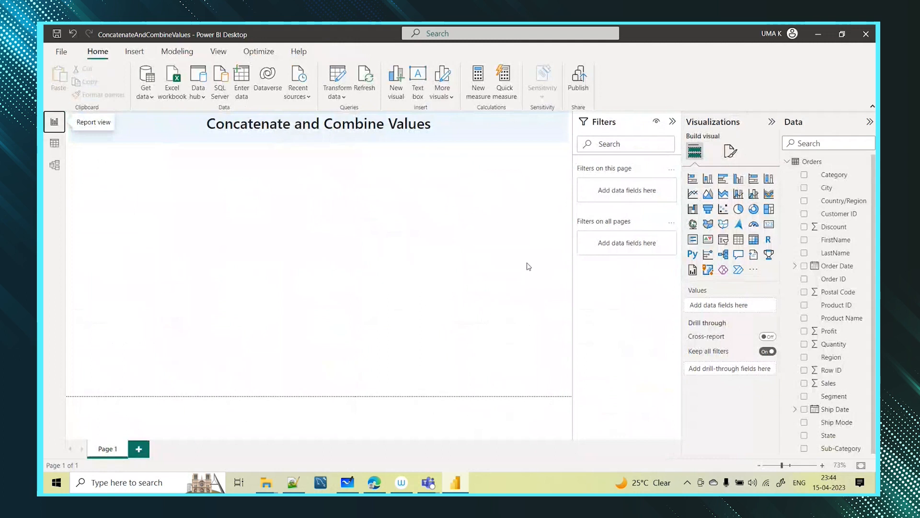
pyautogui.click(813, 162)
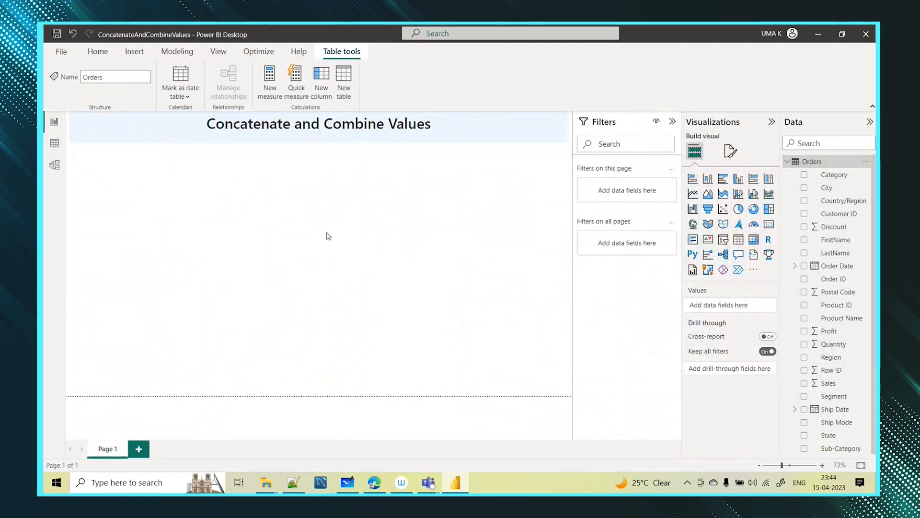
pyautogui.click(321, 77)
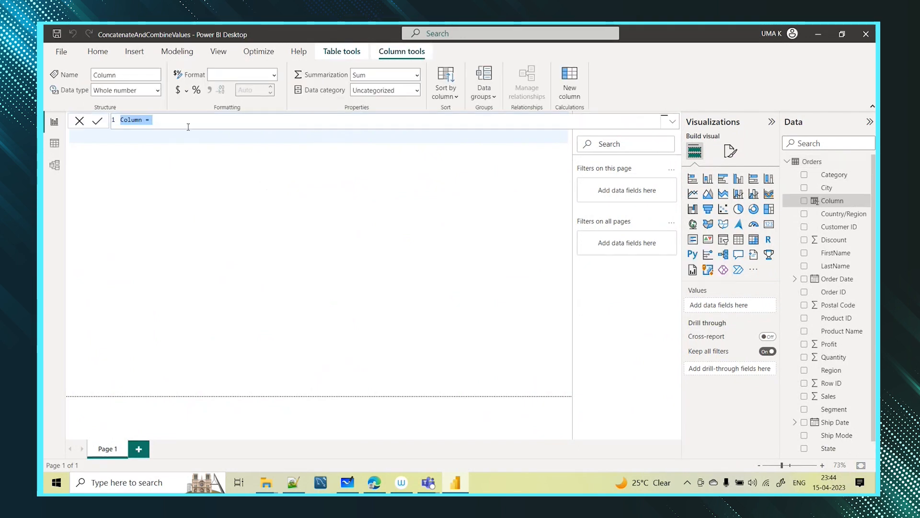
pyautogui.scroll(3, 188, 127)
pyautogui.write('Custo')
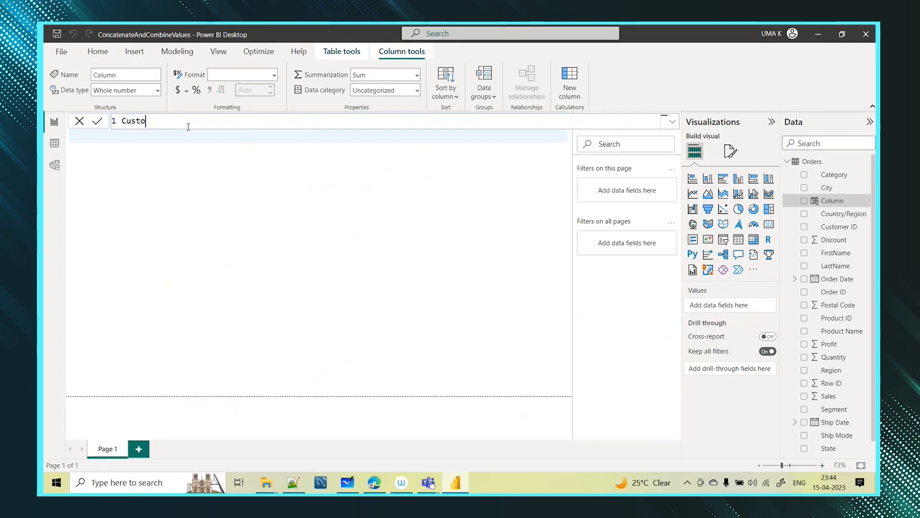
pyautogui.write('mer_Name = ')
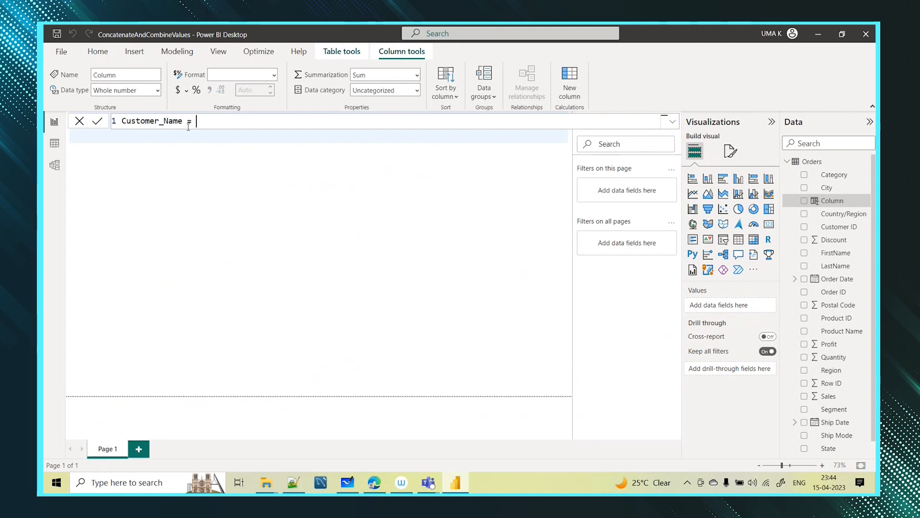
# Define Customer_Name with CONCATENATE, joining Orders[FirstName] and Orders[LastName], and commit the formula.
pyautogui.write('concat')
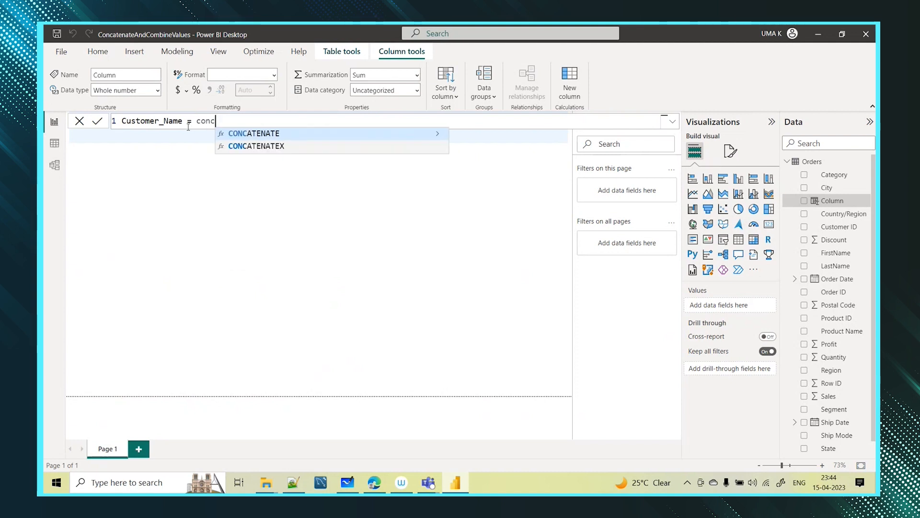
pyautogui.click(286, 133)
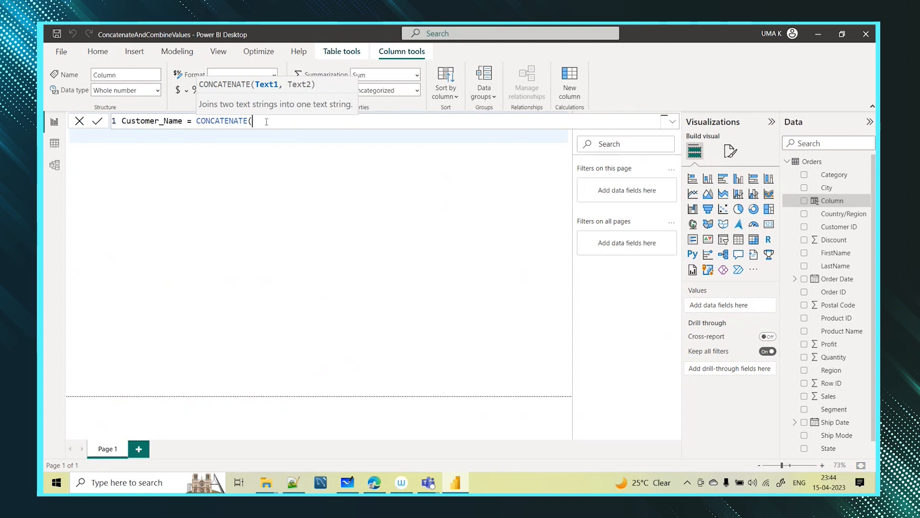
pyautogui.write('first')
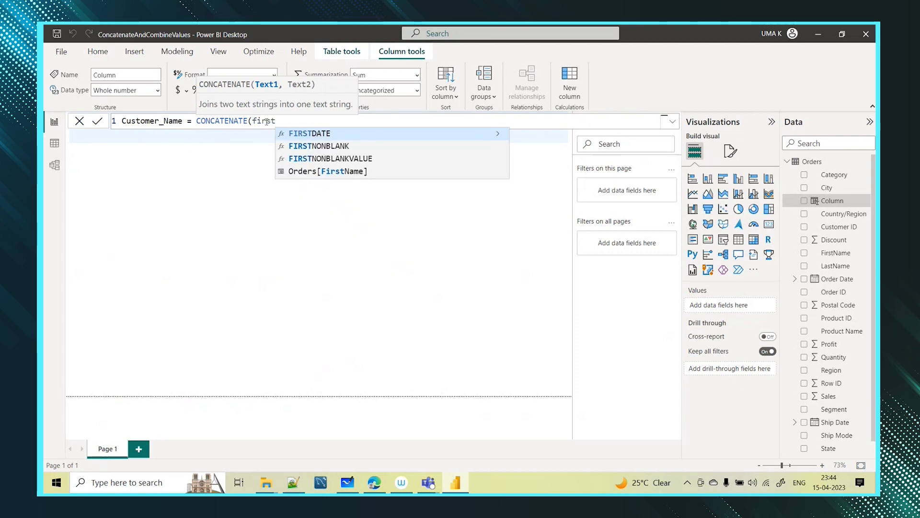
pyautogui.click(342, 171)
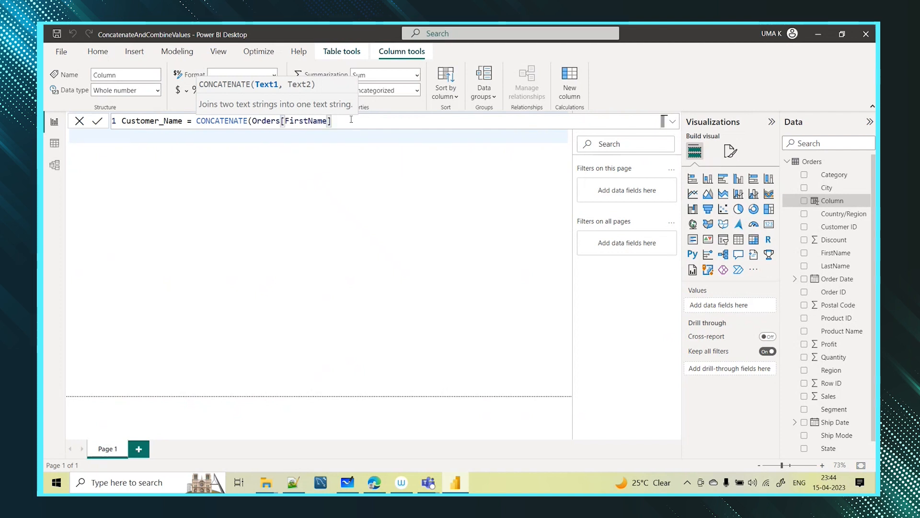
pyautogui.write(',last')
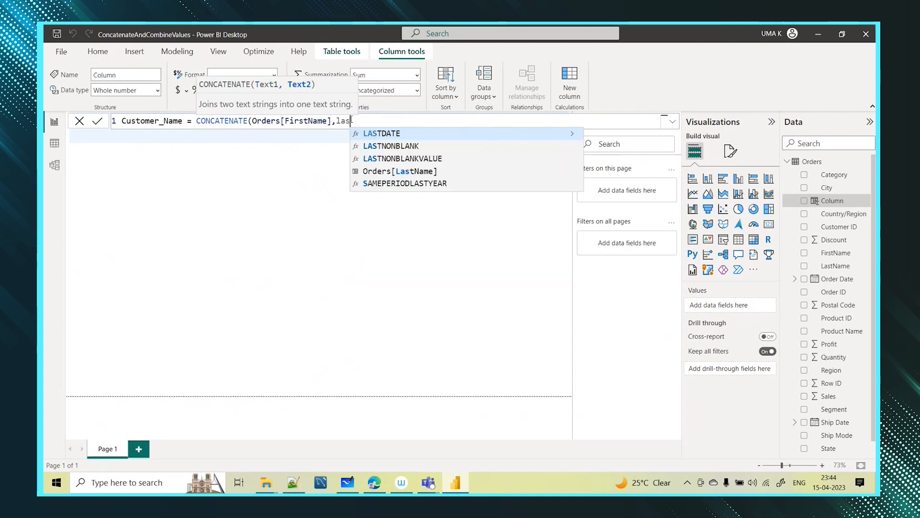
pyautogui.click(413, 172)
pyautogui.write(')')
pyautogui.press('Return')
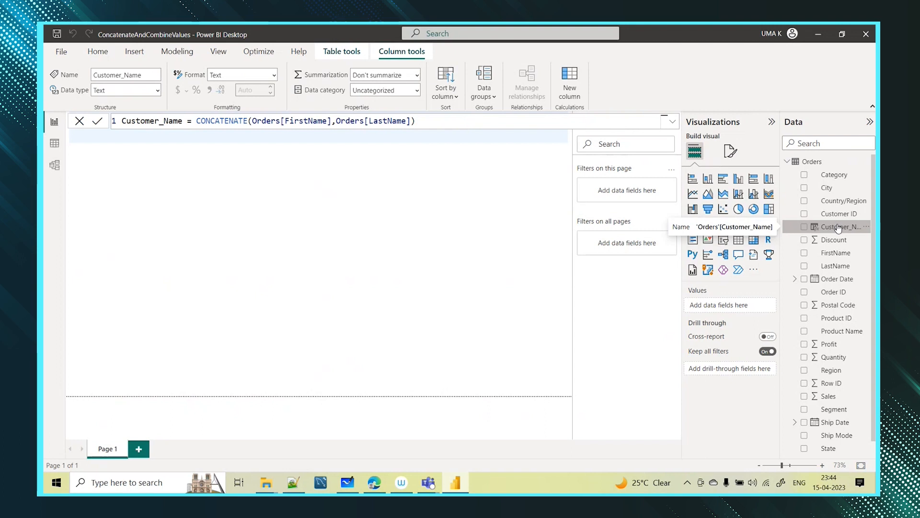
# Review the Customer_Name column's values beside FirstName and LastName in the Orders data table.
pyautogui.click(55, 144)
pyautogui.moveTo(385, 455); pyautogui.dragTo(732, 427)
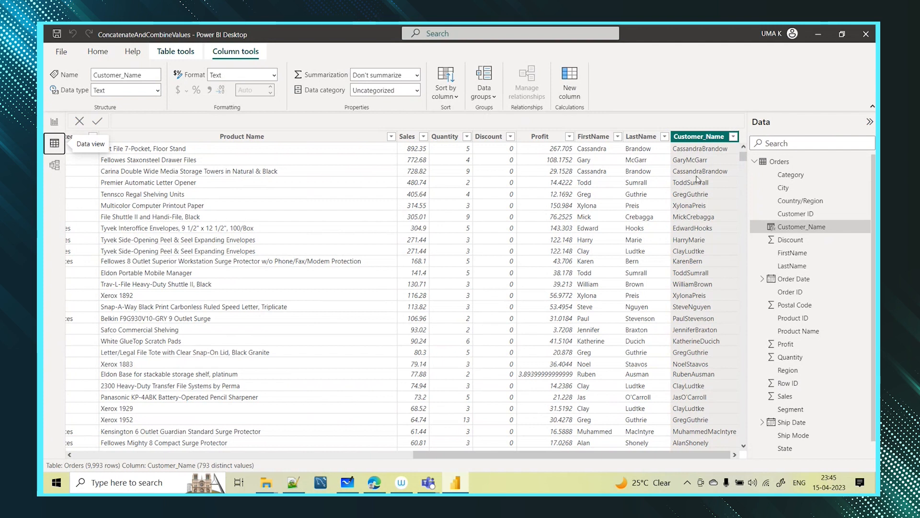
pyautogui.scroll(-5, 700, 283)
pyautogui.scroll(5, 707, 240)
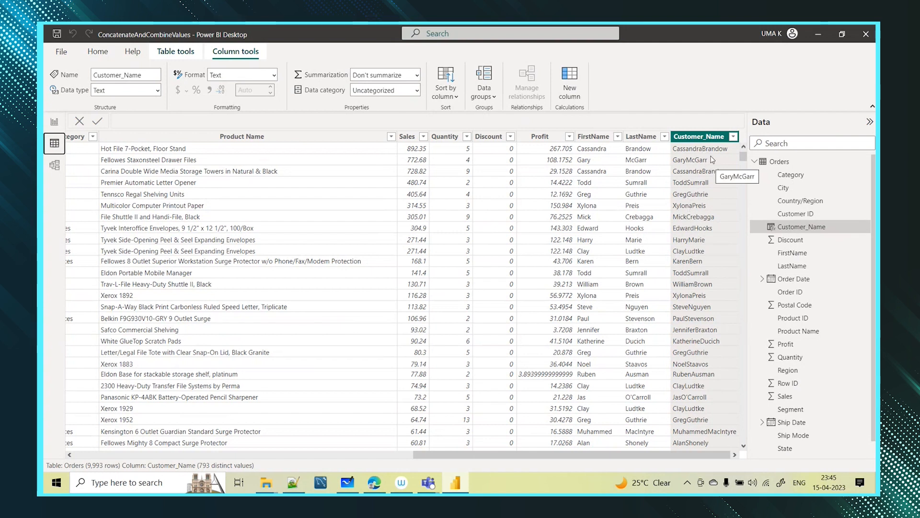
# Back in the report view, add another calculated column to Orders named CustName (combinevalues).
pyautogui.click(54, 122)
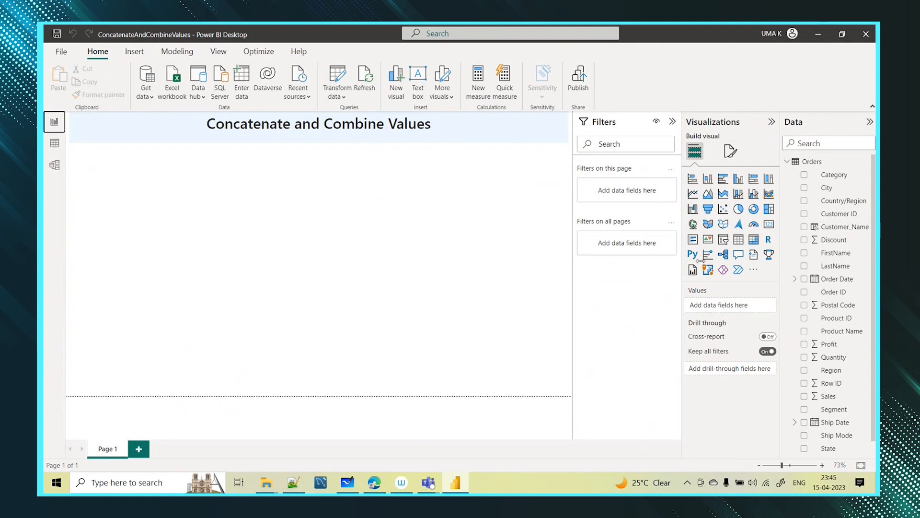
pyautogui.click(830, 162)
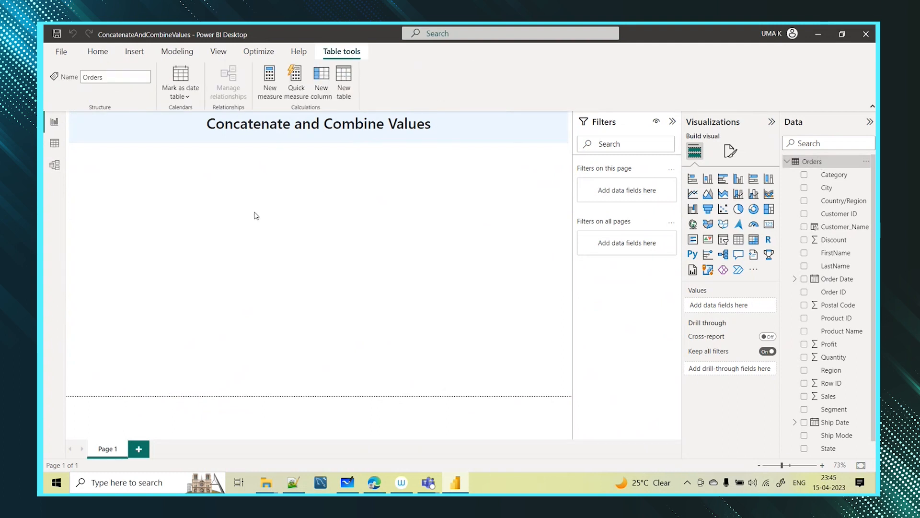
pyautogui.click(320, 81)
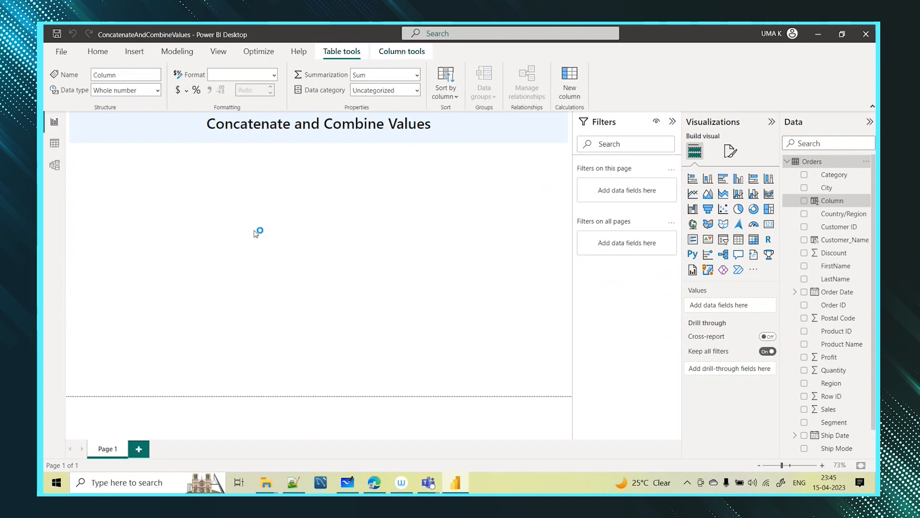
pyautogui.write('c')
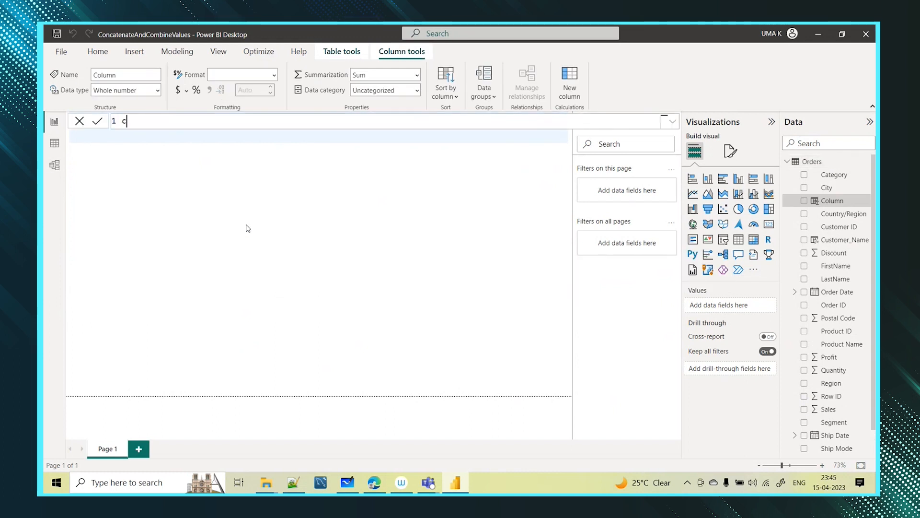
pyautogui.write('ombinevalues')
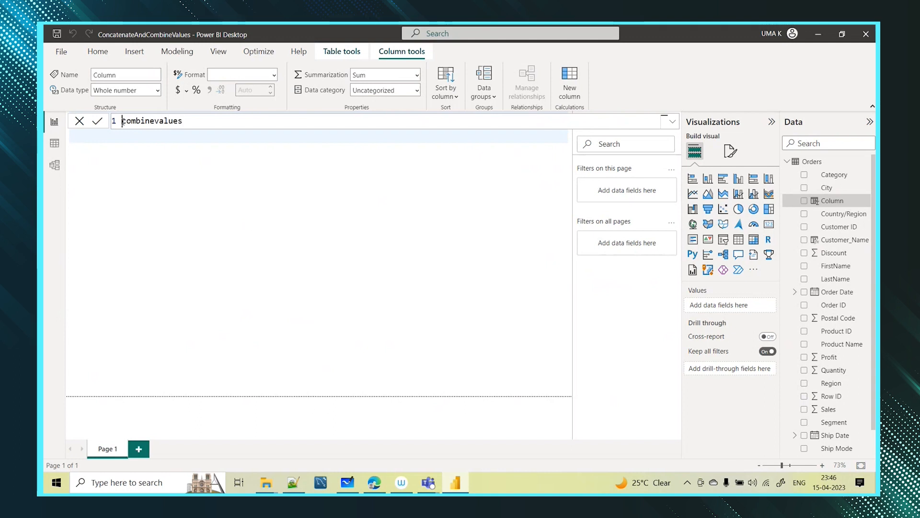
pyautogui.press('Home')
pyautogui.write('CustName (')
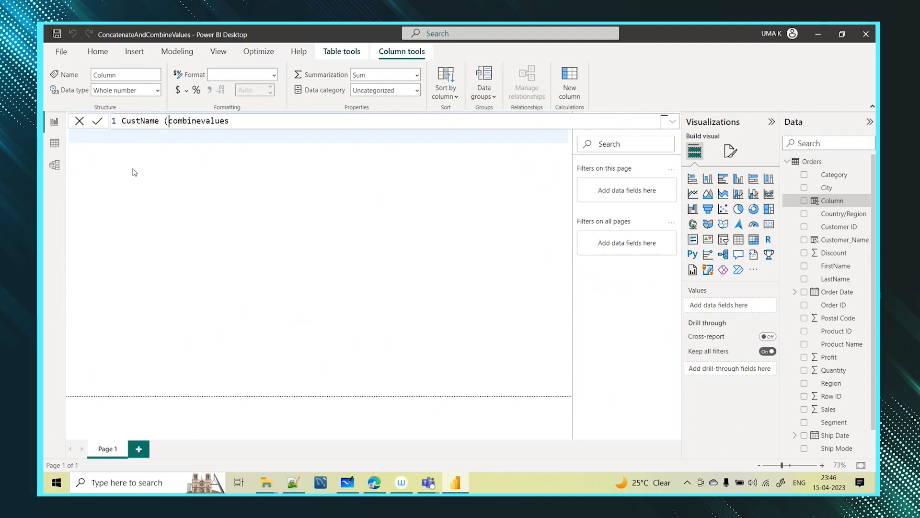
pyautogui.click(257, 123)
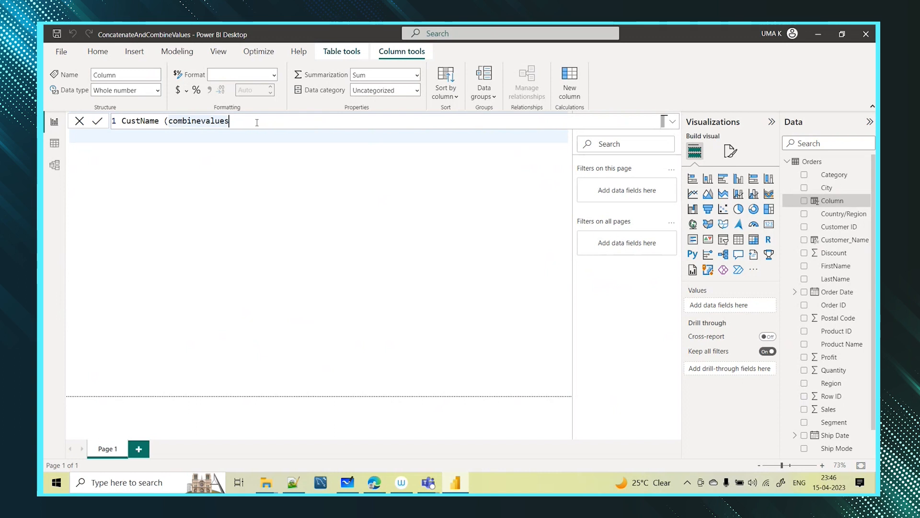
pyautogui.write(') = ')
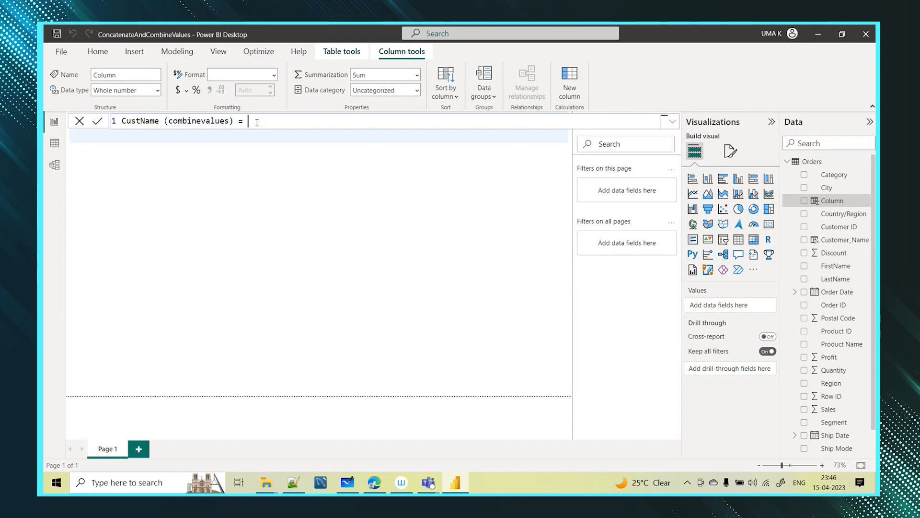
# Begin the CustName (combinevalues) formula with the COMBINEVALUES function.
pyautogui.write('comb')
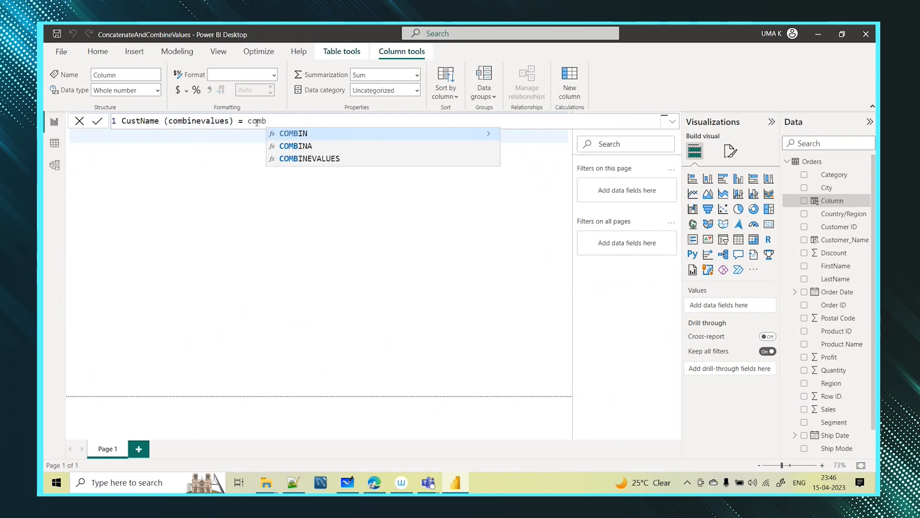
pyautogui.click(294, 147)
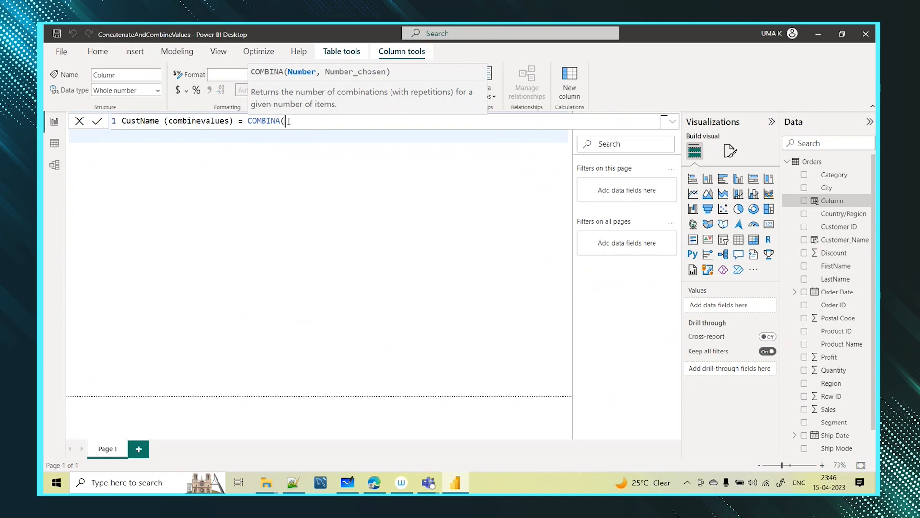
pyautogui.press('BackSpace')
pyautogui.press('BackSpace')
pyautogui.press('BackSpace')
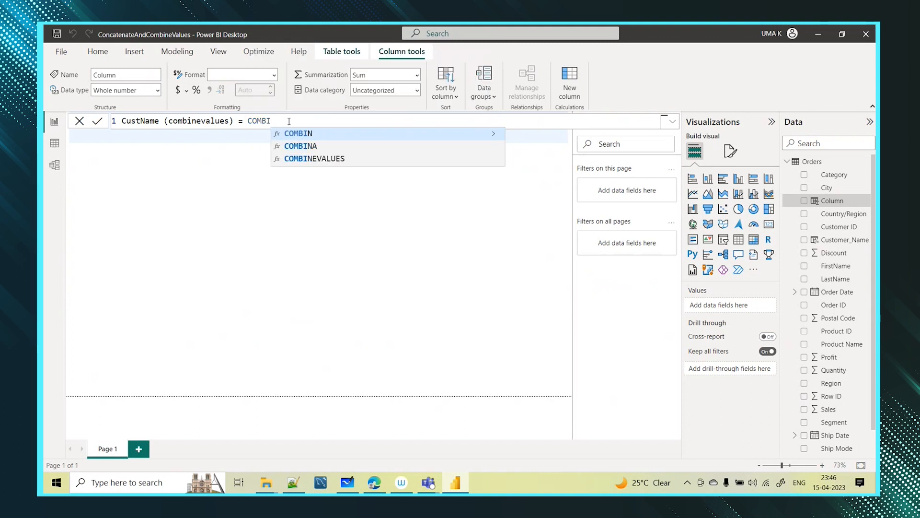
pyautogui.click(312, 159)
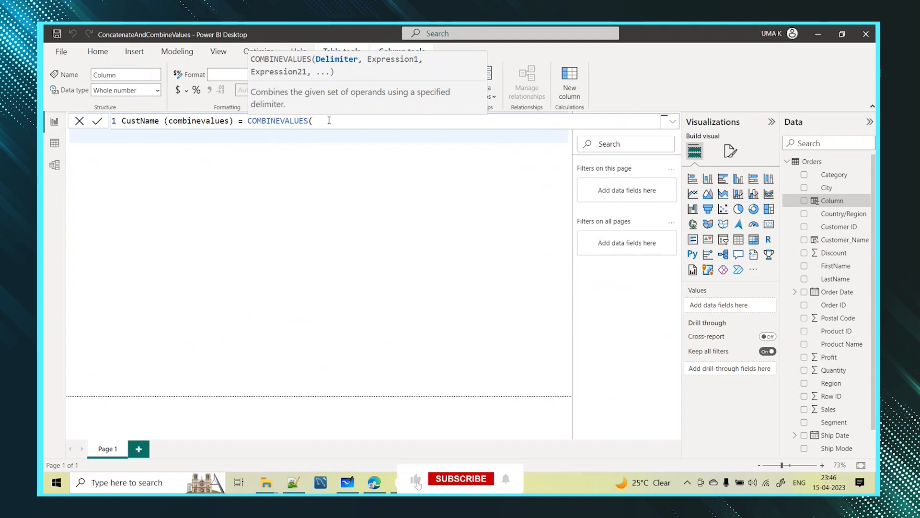
# Complete the COMBINEVALUES formula with a single-space delimiter, Orders[FirstName] and Orders[LastName], and commit it.
pyautogui.write("'")
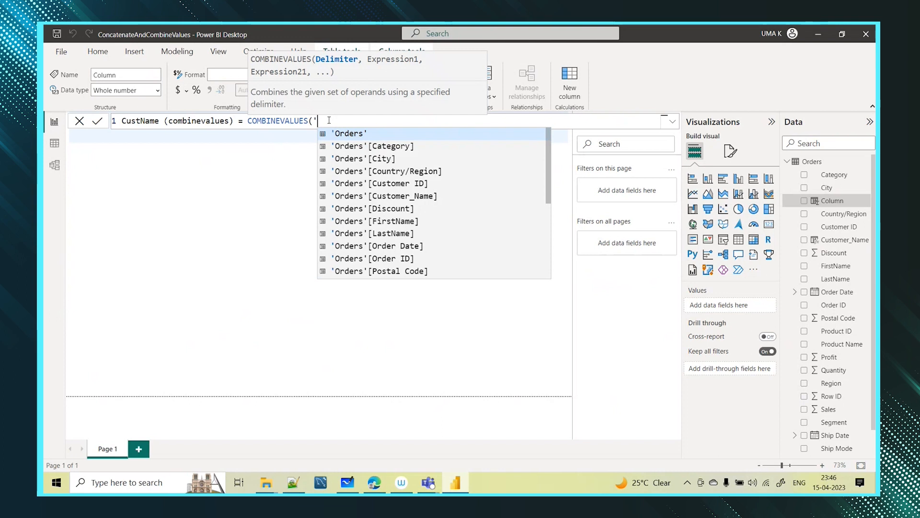
pyautogui.press('BackSpace')
pyautogui.press('BackSpace')
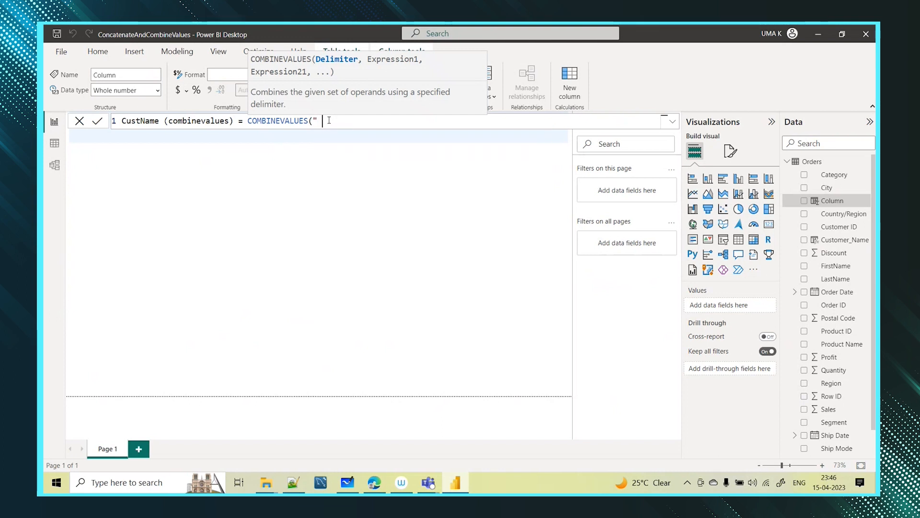
pyautogui.write(',')
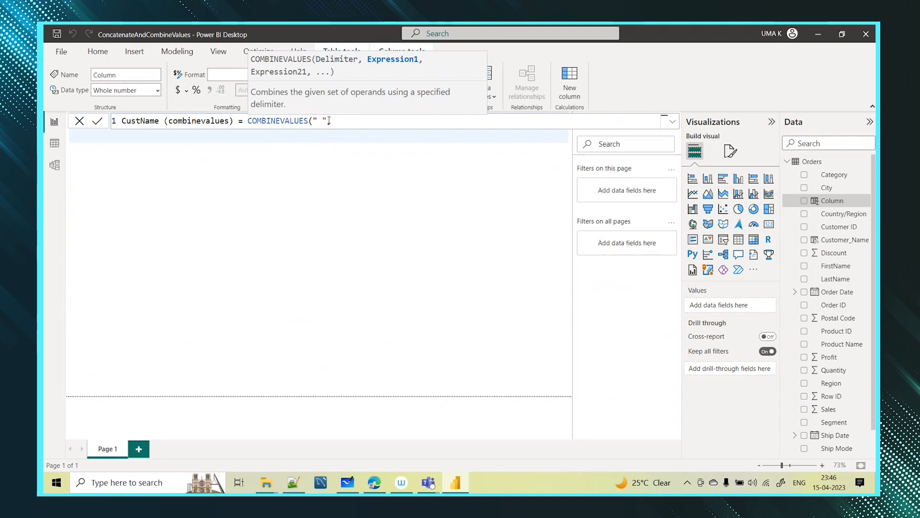
pyautogui.write('firs')
pyautogui.write('t')
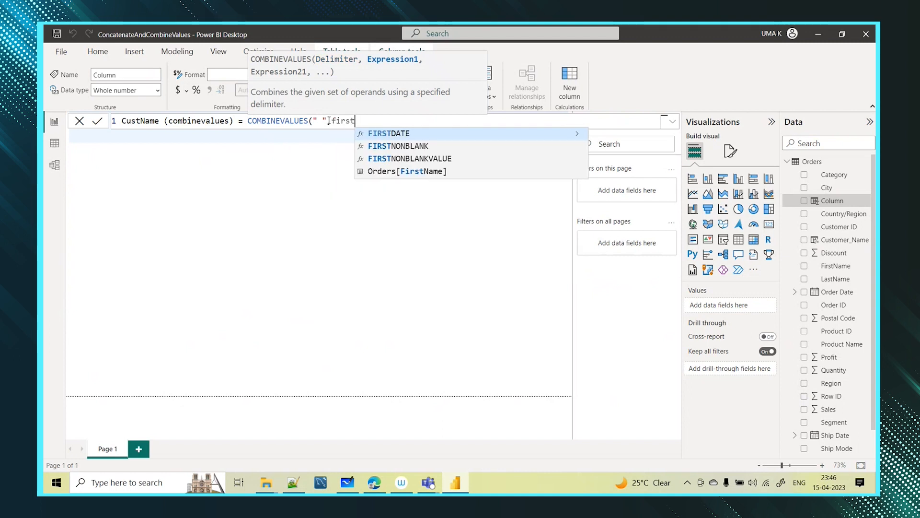
pyautogui.click(383, 171)
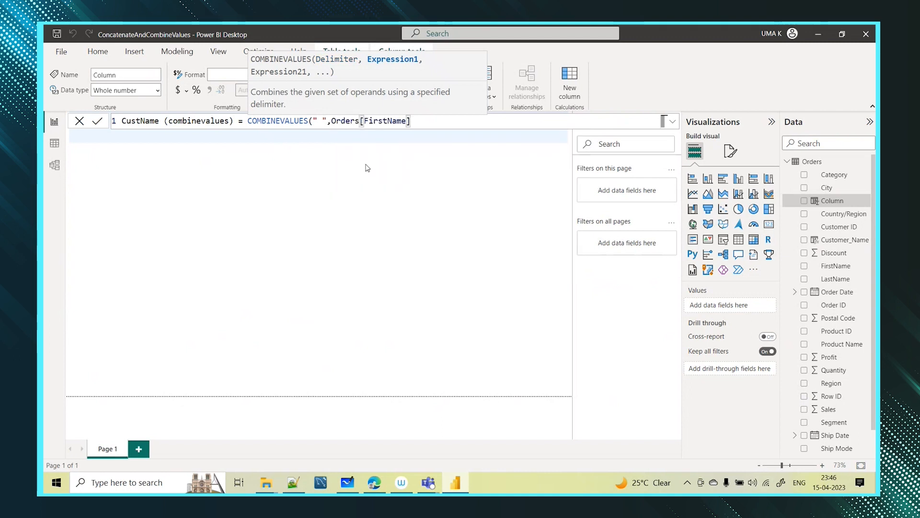
pyautogui.write(',las')
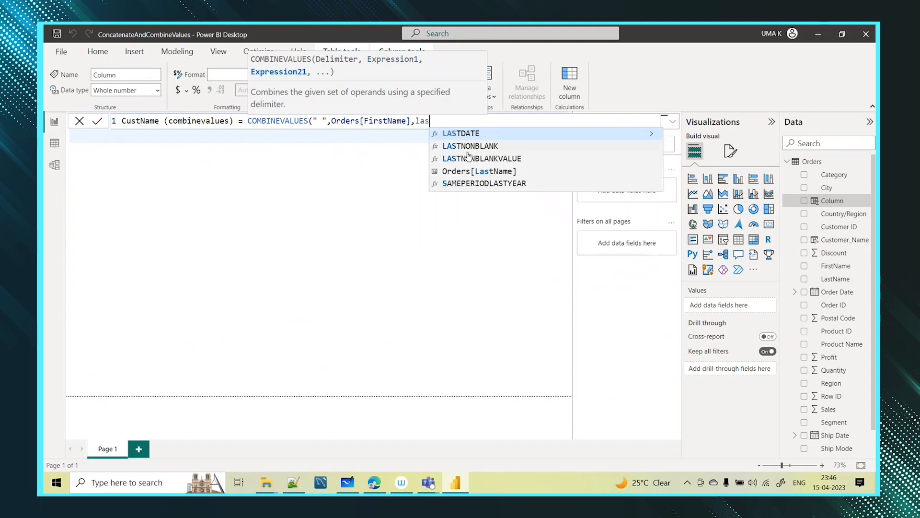
pyautogui.click(476, 171)
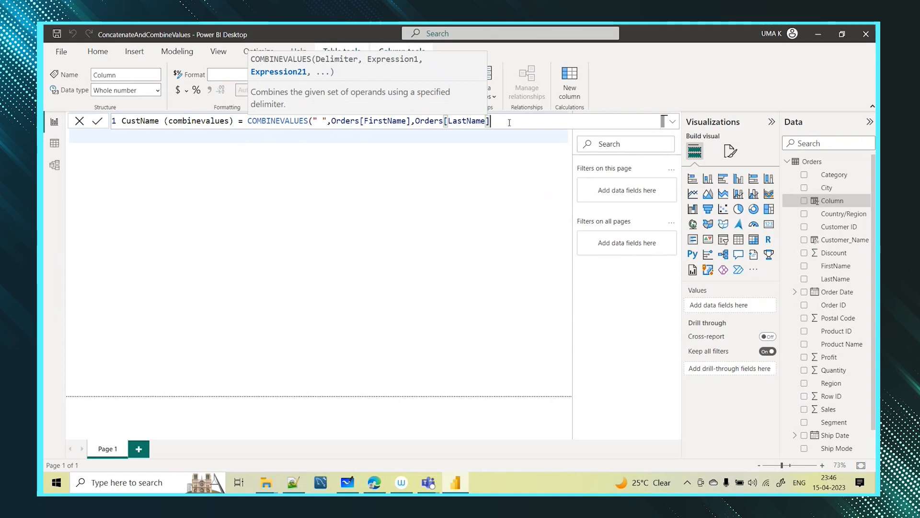
pyautogui.write(')')
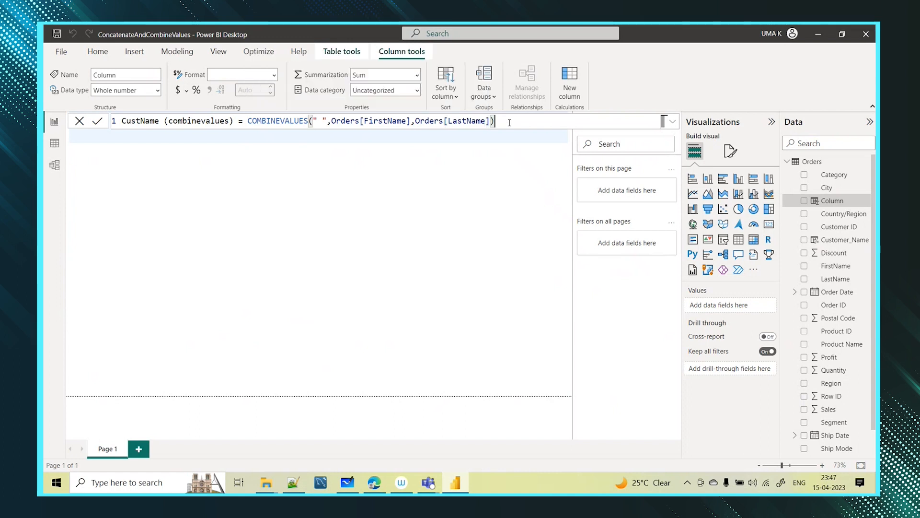
pyautogui.press('Return')
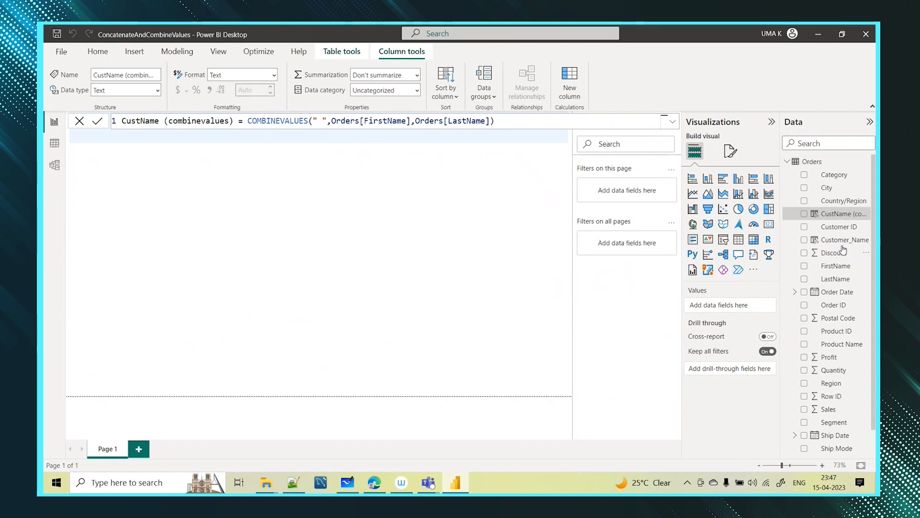
# In the data view, compare the CustName (combinevalues) values with Customer_Name and enlarge the Customer_Name formula text for reading.
pyautogui.click(54, 142)
pyautogui.moveTo(610, 455); pyautogui.dragTo(735, 456)
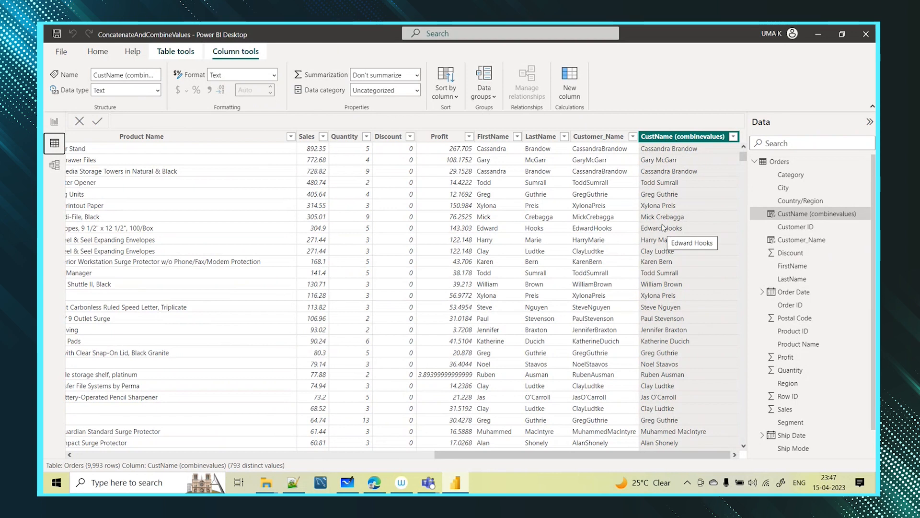
pyautogui.click(595, 138)
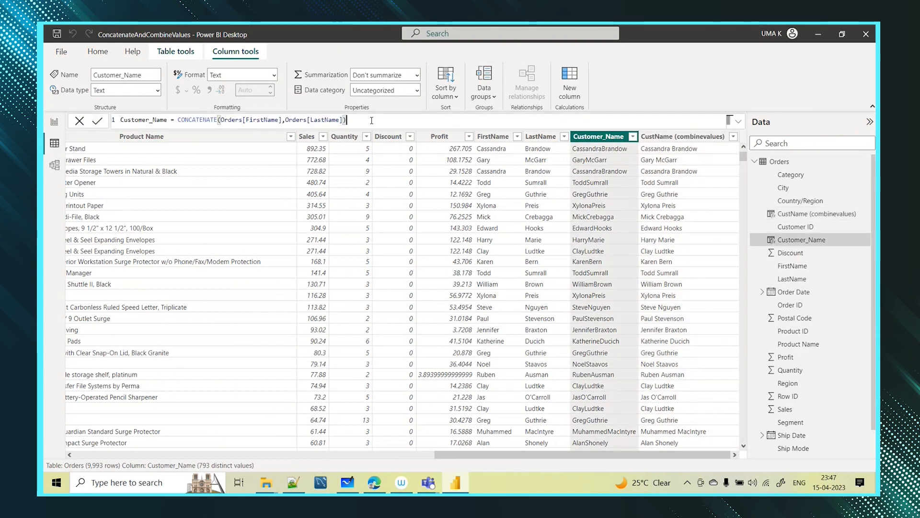
pyautogui.click(373, 121)
pyautogui.scroll(3, 373, 121)
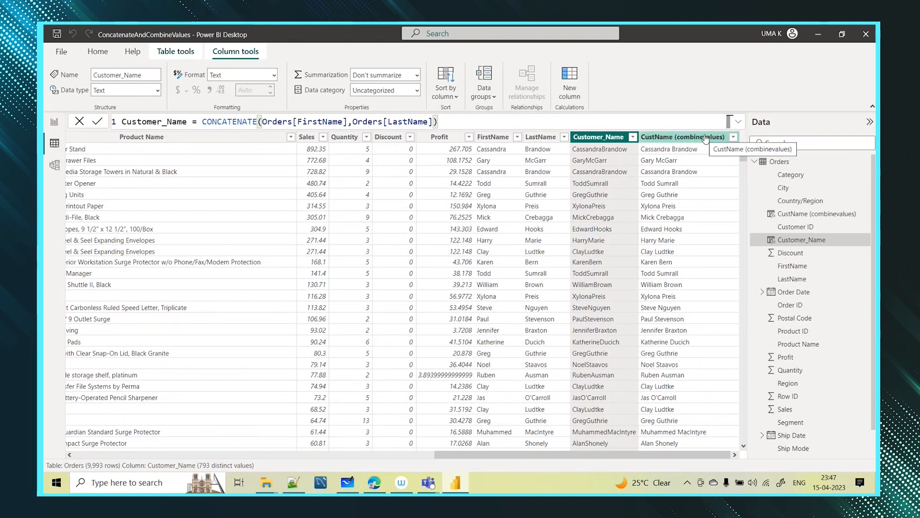
# Widen the delimiter in the CustName (combinevalues) formula to three spaces and commit the change.
pyautogui.click(691, 137)
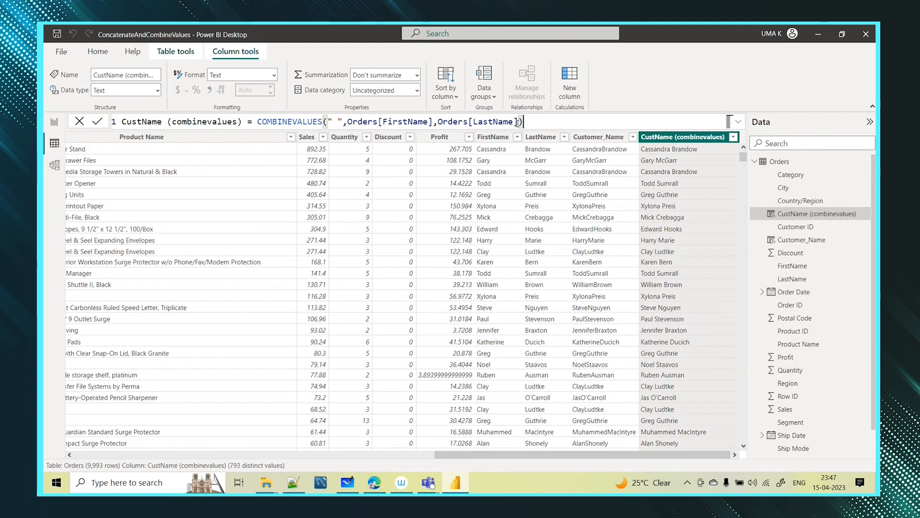
pyautogui.click(543, 122)
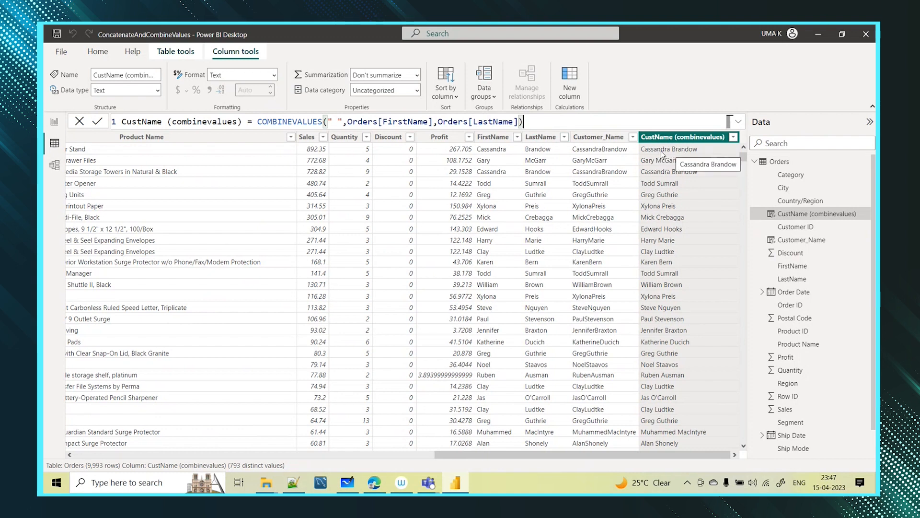
pyautogui.click(332, 122)
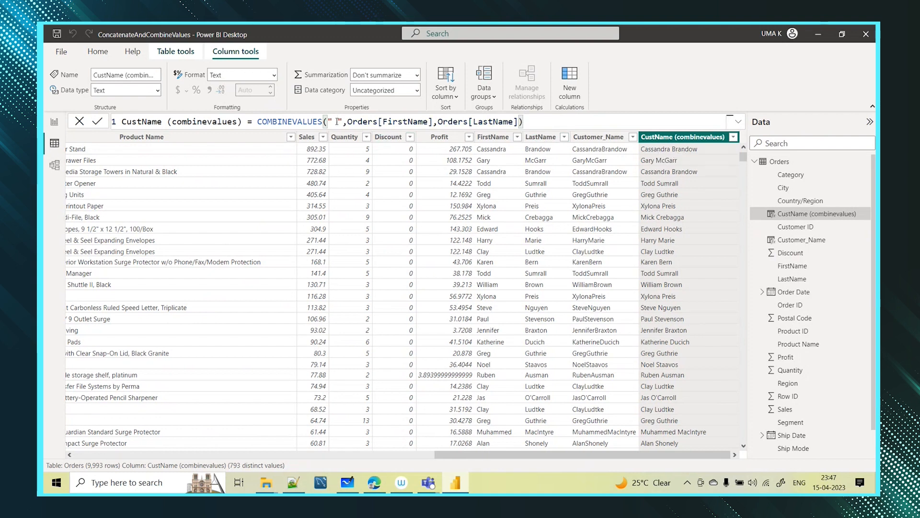
pyautogui.press('Return')
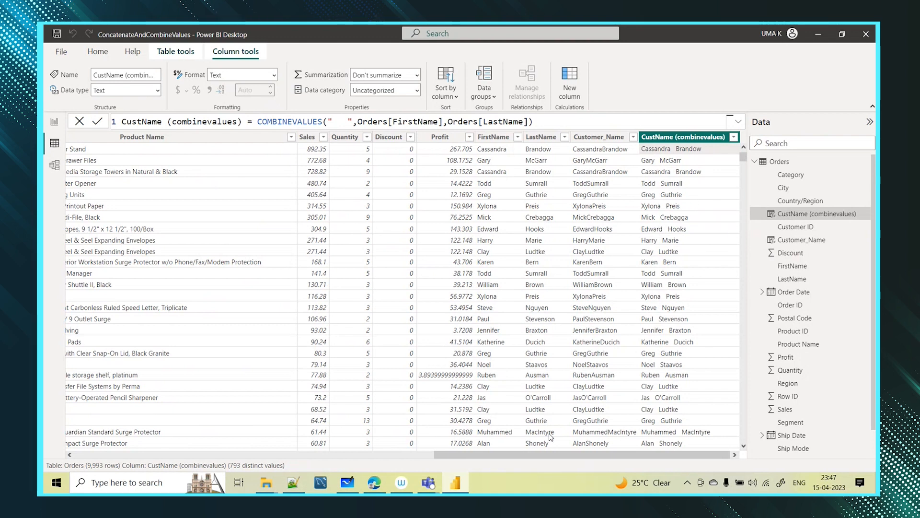
# Check the category and product columns, return to the report view and add a calculated column to Orders named category_subcategory_product.
pyautogui.moveTo(514, 457); pyautogui.dragTo(363, 454)
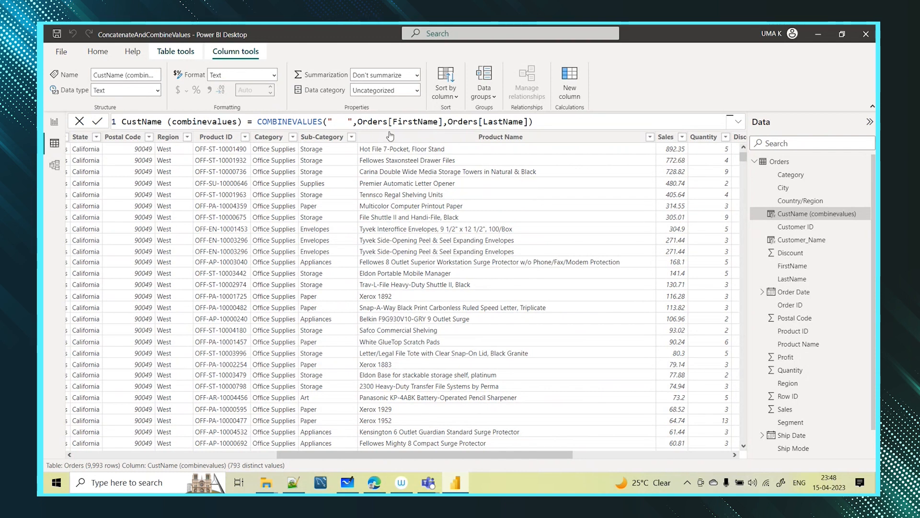
pyautogui.click(54, 122)
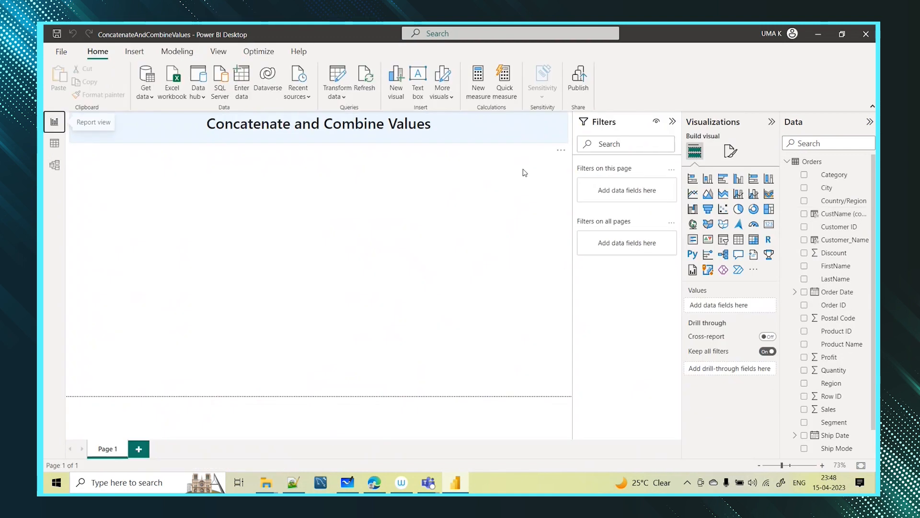
pyautogui.click(820, 163)
pyautogui.click(323, 77)
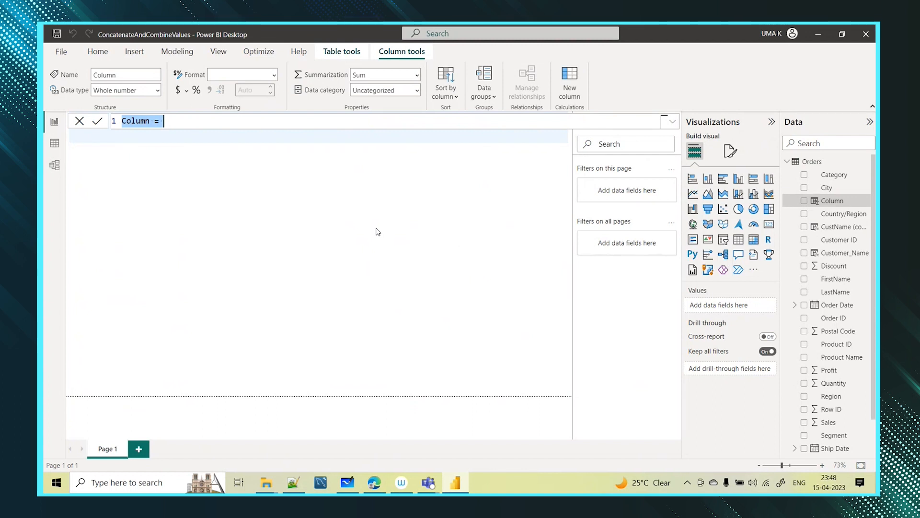
pyautogui.write('category')
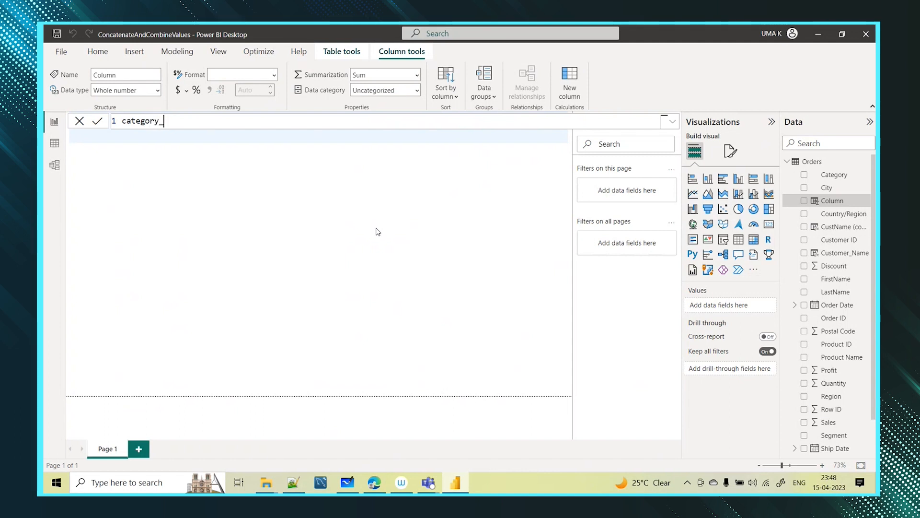
pyautogui.write('_subcategory_produc')
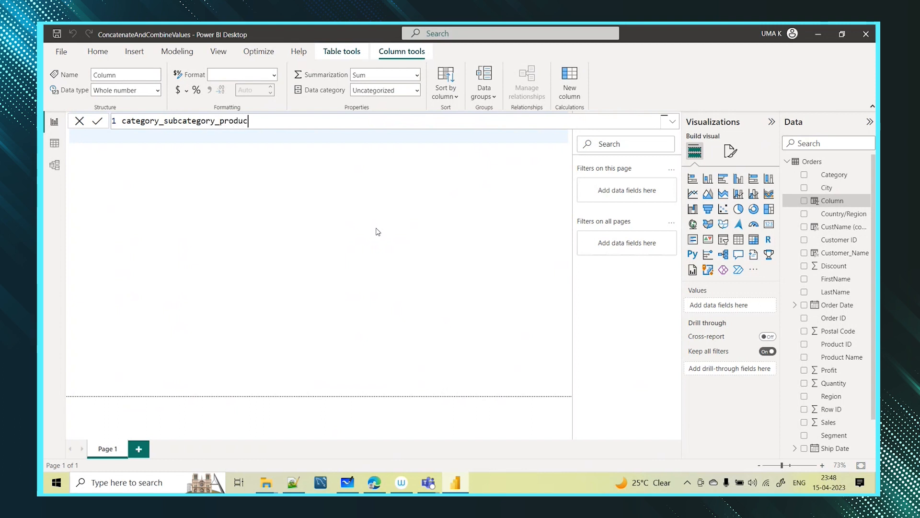
pyautogui.write('t =')
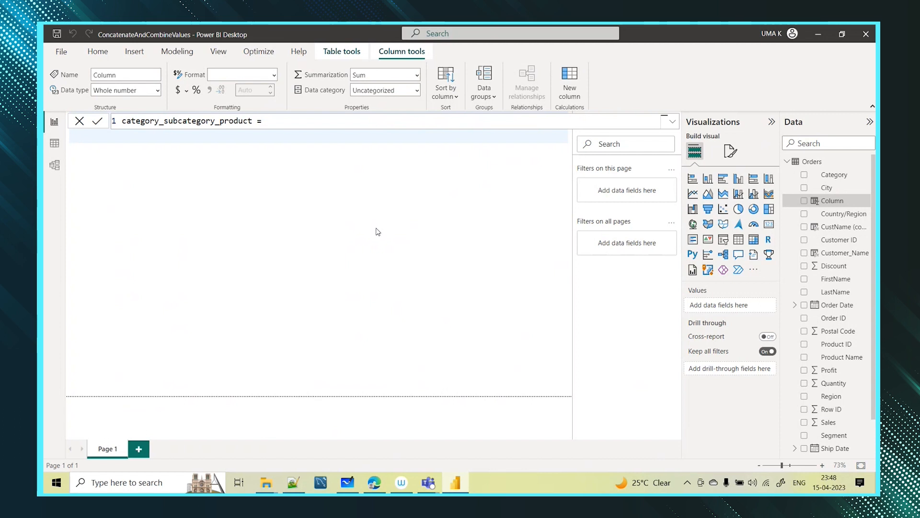
# Start the category_subcategory_product formula with COMBINEVALUES, using "->" as delimiter and Orders[Category] and Orders[Sub-Category] as the first two expressions.
pyautogui.write(' combin')
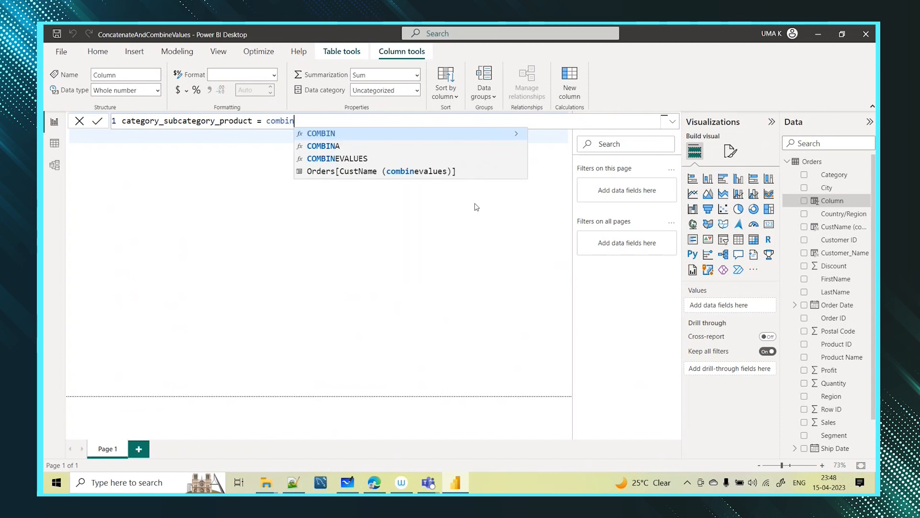
pyautogui.click(370, 161)
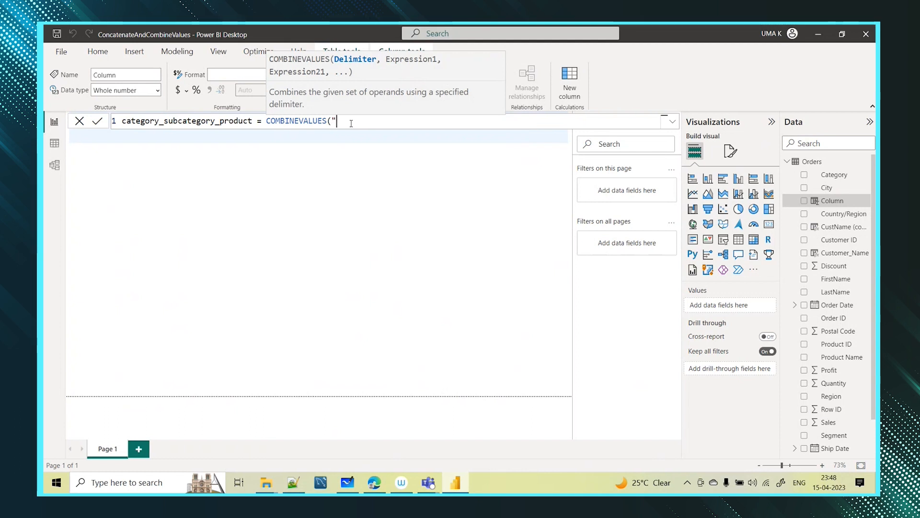
pyautogui.write('"->')
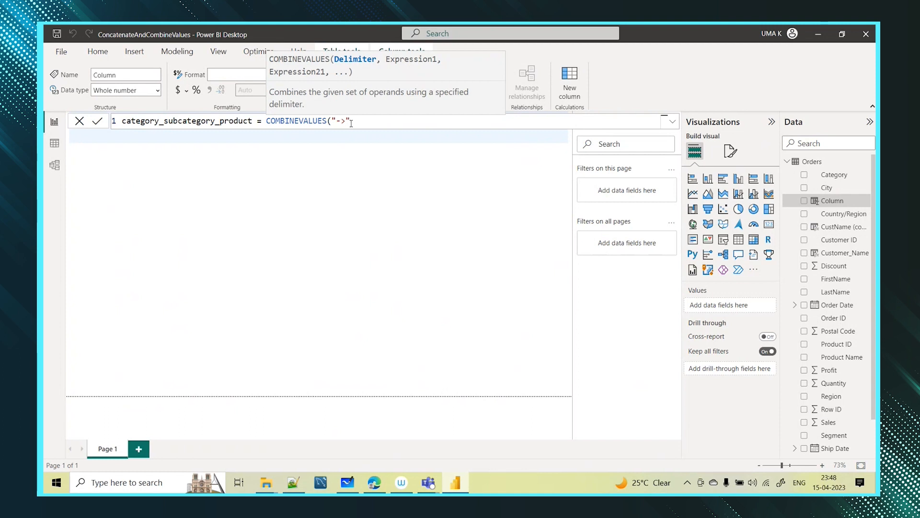
pyautogui.write('",cate')
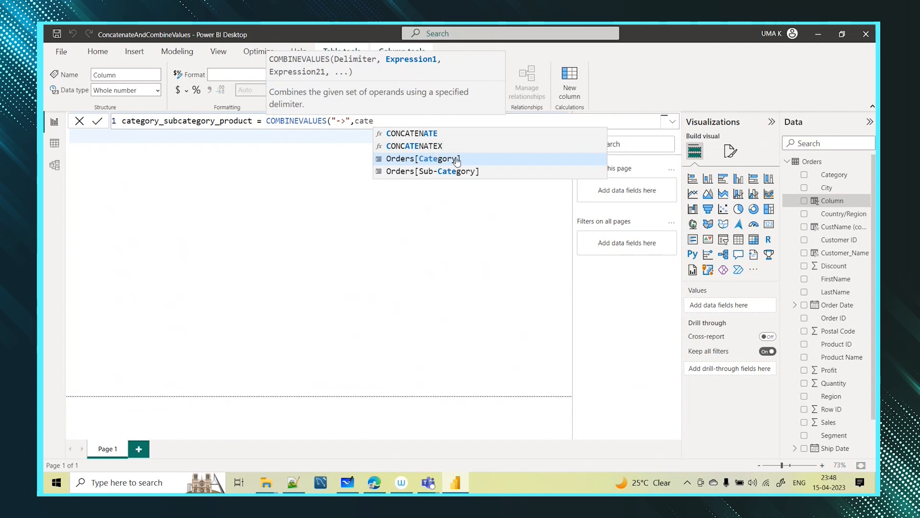
pyautogui.click(437, 158)
pyautogui.write(',sub')
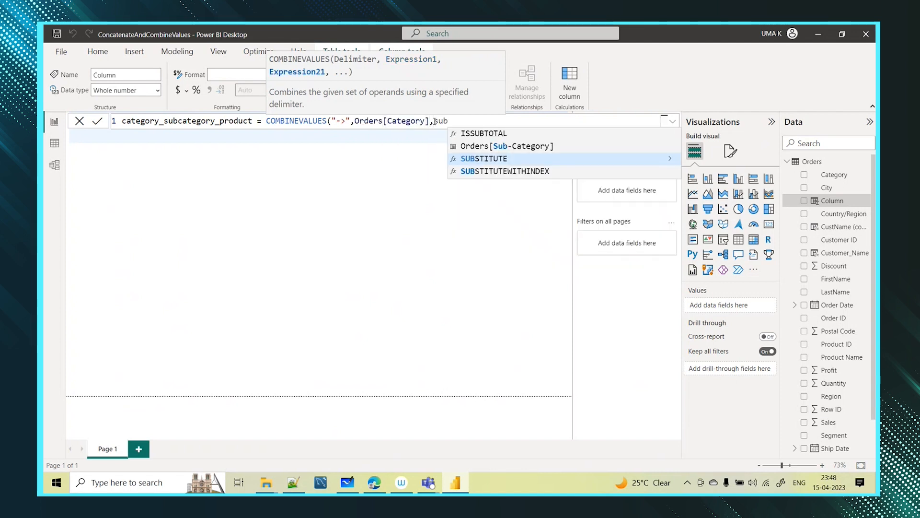
pyautogui.click(563, 148)
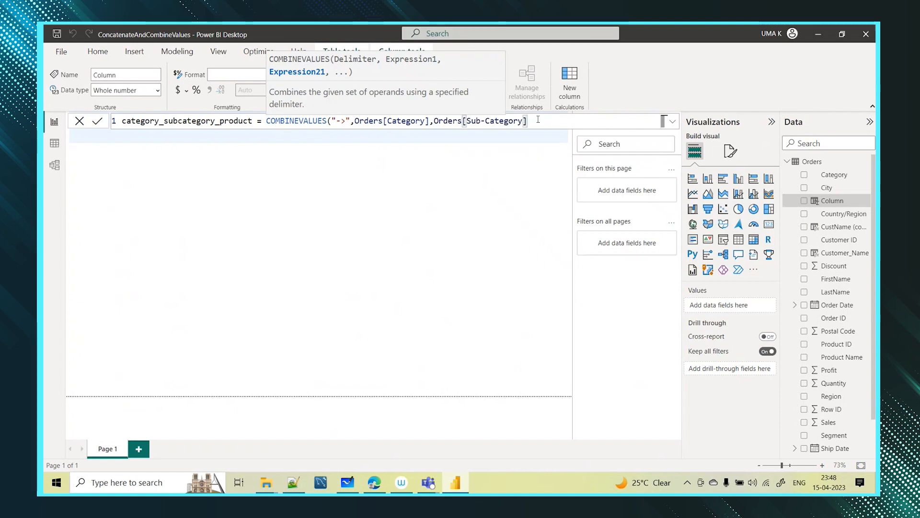
# Add Orders[Product Name] as the third expression of the formula, close it and commit the column.
pyautogui.write(',')
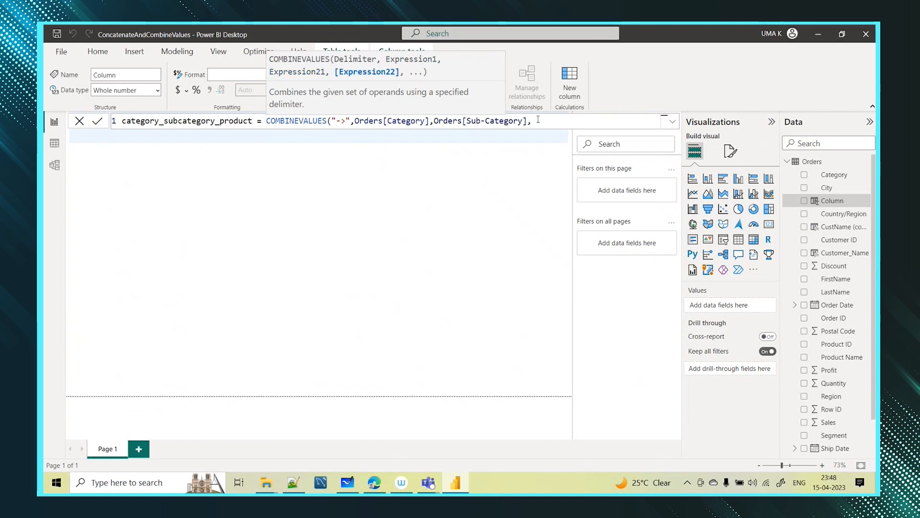
pyautogui.write('pro')
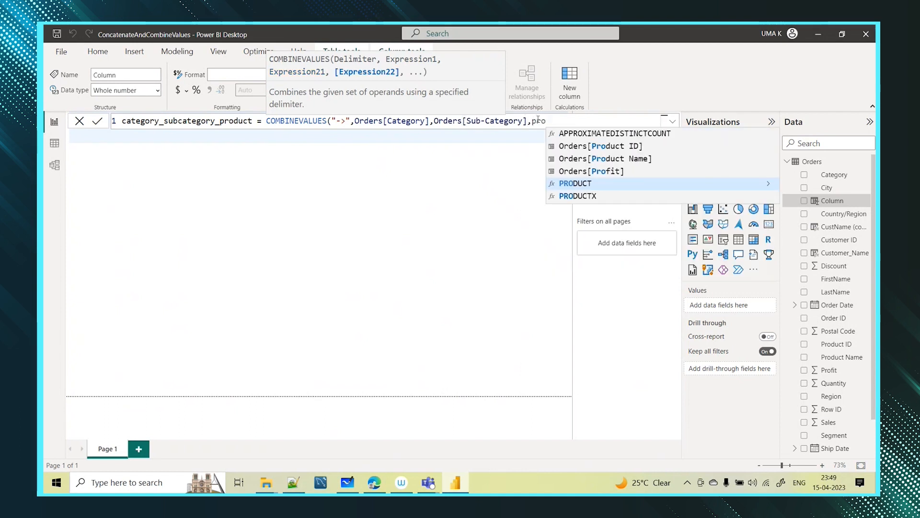
pyautogui.click(642, 160)
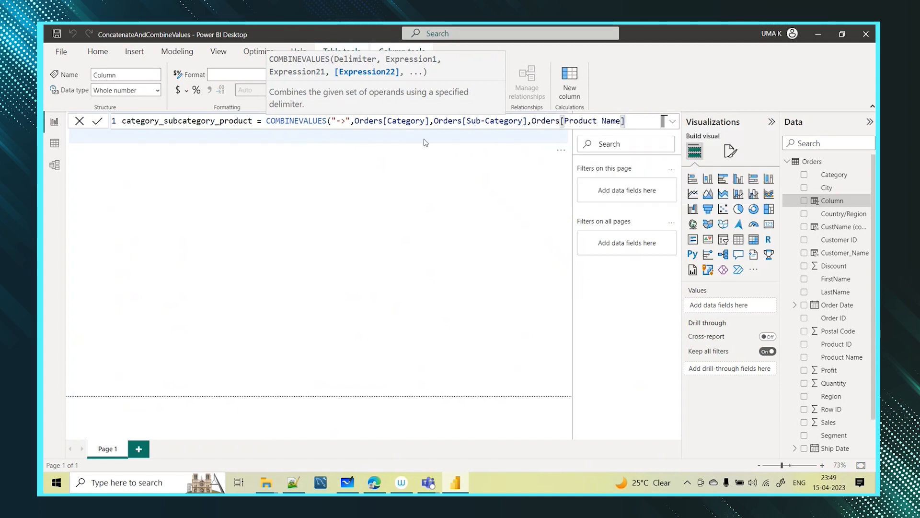
pyautogui.moveTo(348, 124); pyautogui.dragTo(336, 122)
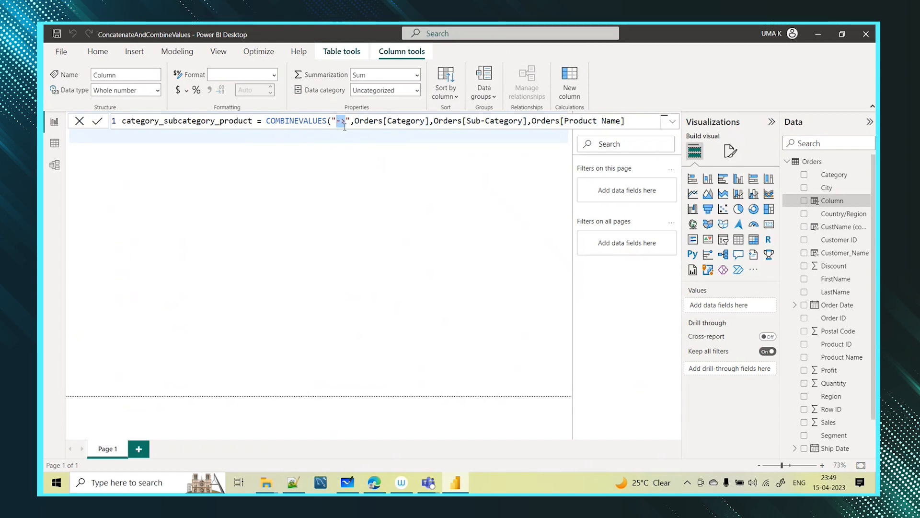
pyautogui.click(628, 121)
pyautogui.write(')')
pyautogui.press('Return')
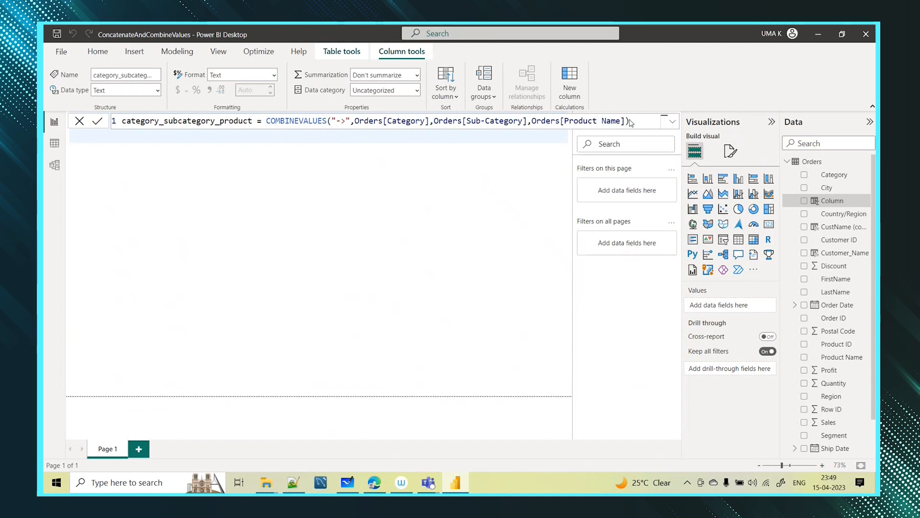
# Review the category_subcategory_product column's values and formula in the Orders data table.
pyautogui.click(54, 145)
pyautogui.moveTo(469, 454); pyautogui.dragTo(741, 453)
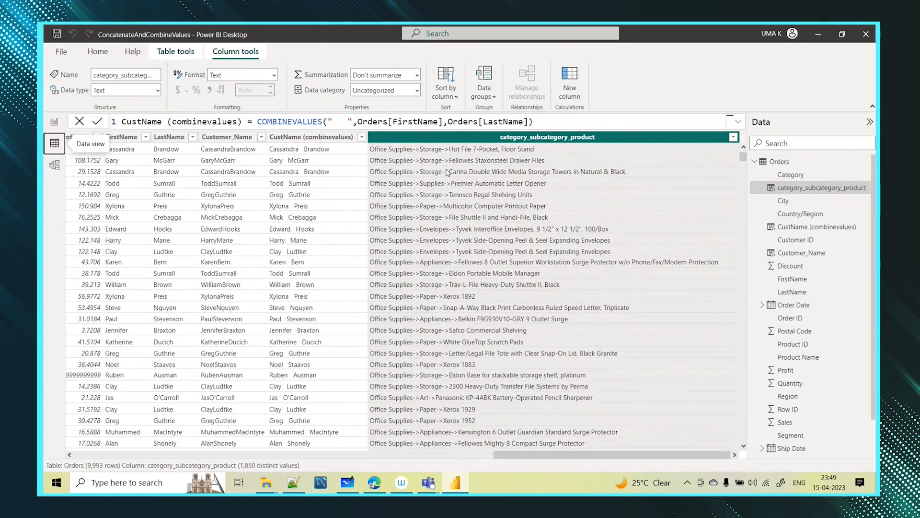
pyautogui.click(801, 189)
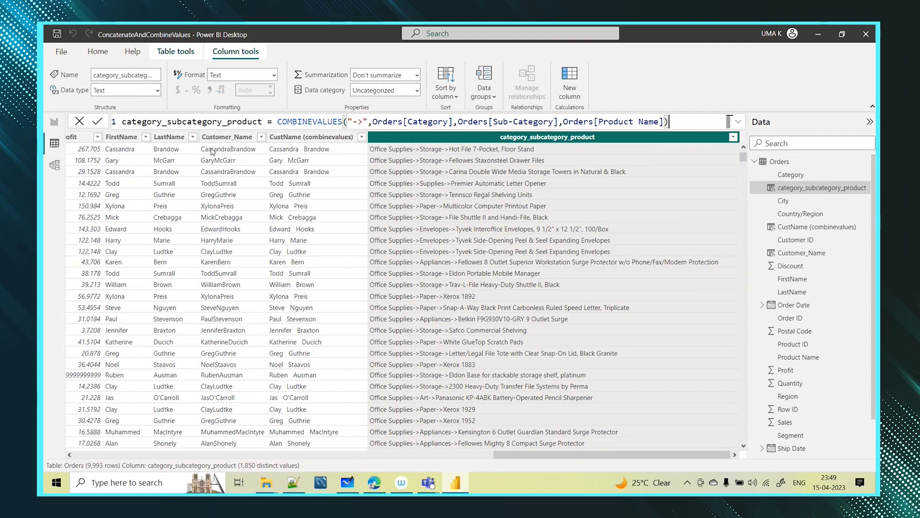
# Compare the formulas of Customer_Name, CustName (combinevalues) and category_subcategory_product one after another.
pyautogui.click(225, 139)
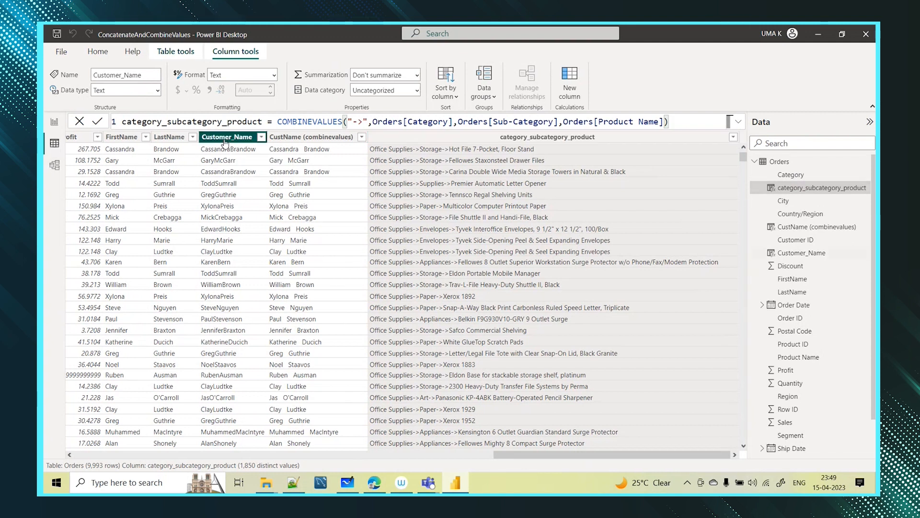
pyautogui.moveTo(199, 123); pyautogui.dragTo(453, 123)
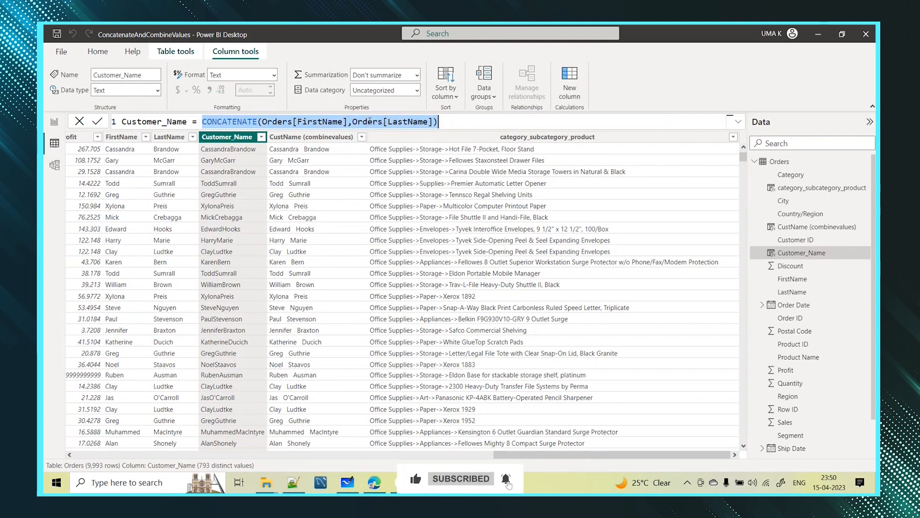
pyautogui.click(326, 138)
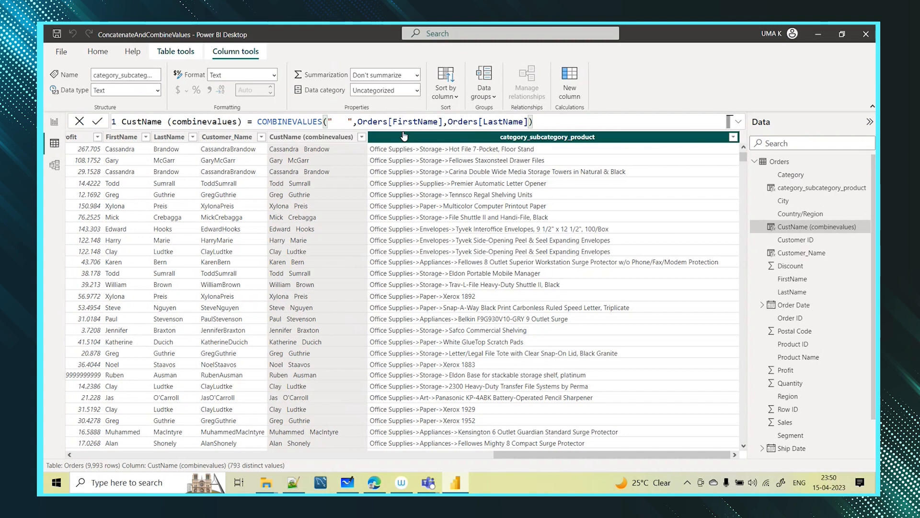
pyautogui.click(469, 139)
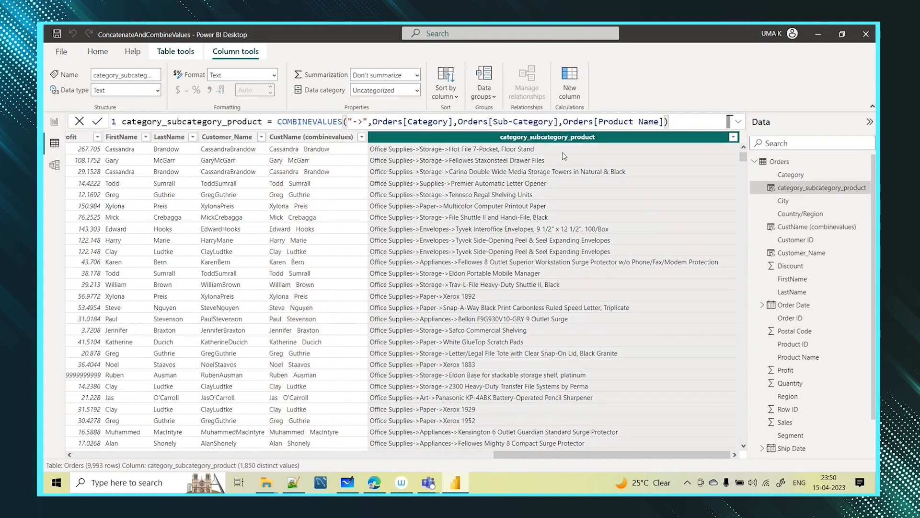